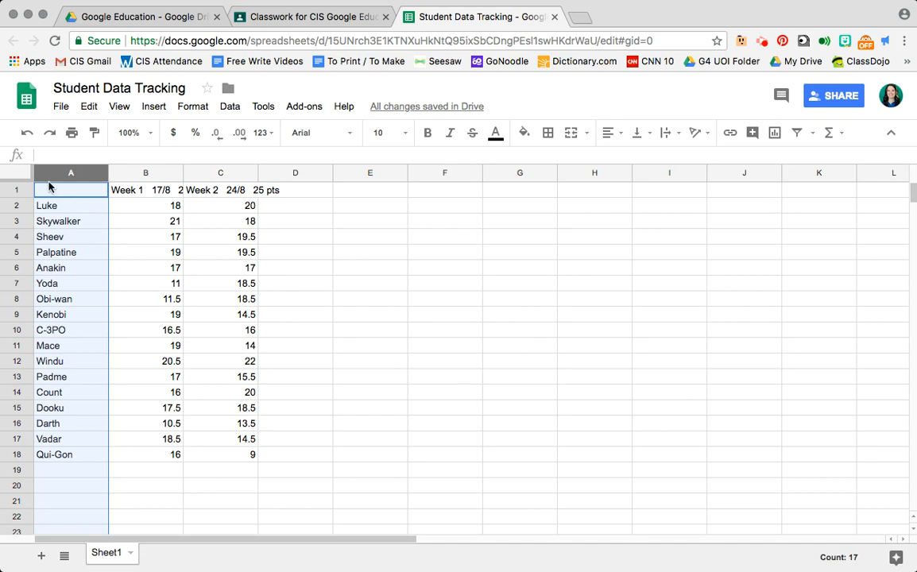
- Set the text wrapping of the entire sheet to Wrap so the long week headings fit inside their columns
{"action": "left_click", "coordinate": [22, 174]}
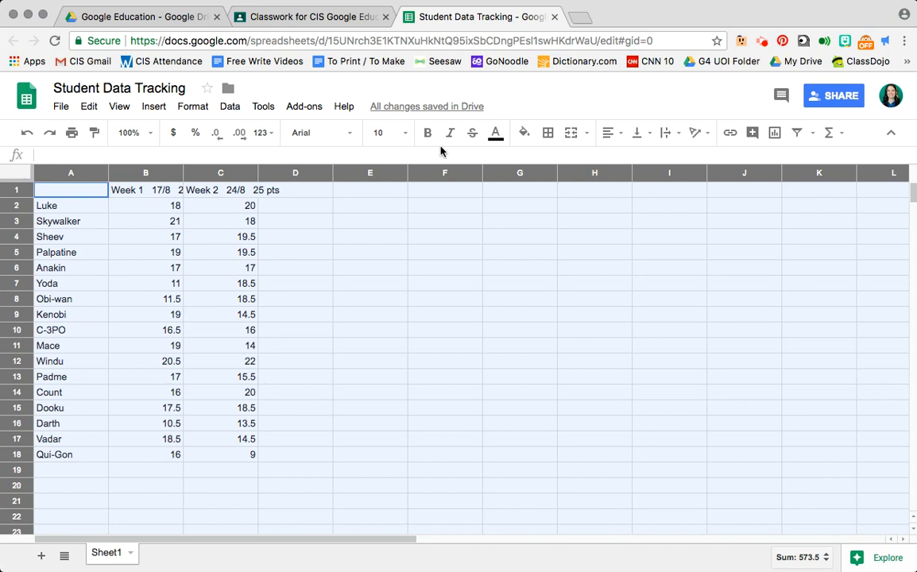
{"action": "left_click", "coordinate": [672, 142]}
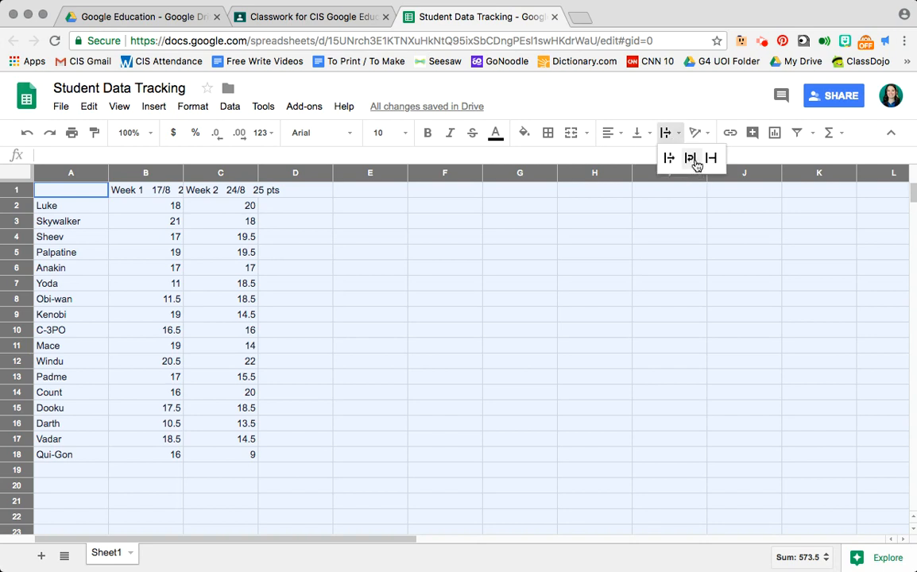
{"action": "left_click", "coordinate": [690, 159]}
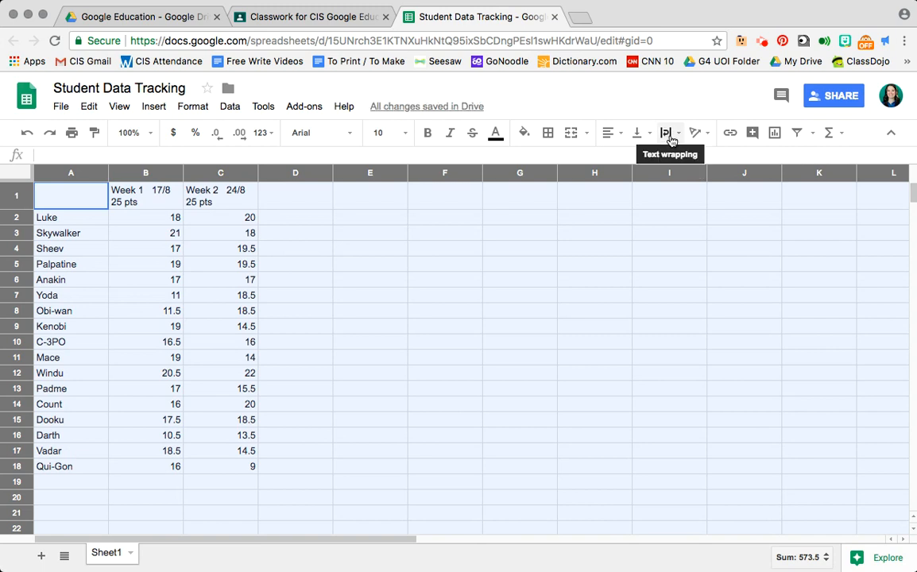
- Switch the entire sheet's text wrapping to Overflow and back to Wrap
{"action": "left_click", "coordinate": [670, 138]}
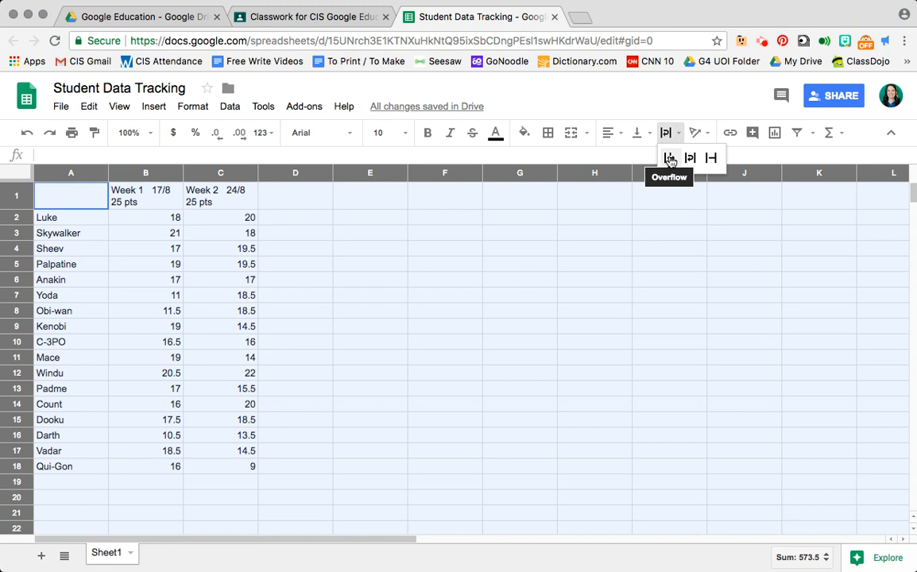
{"action": "left_click", "coordinate": [670, 160]}
{"action": "left_click", "coordinate": [678, 140]}
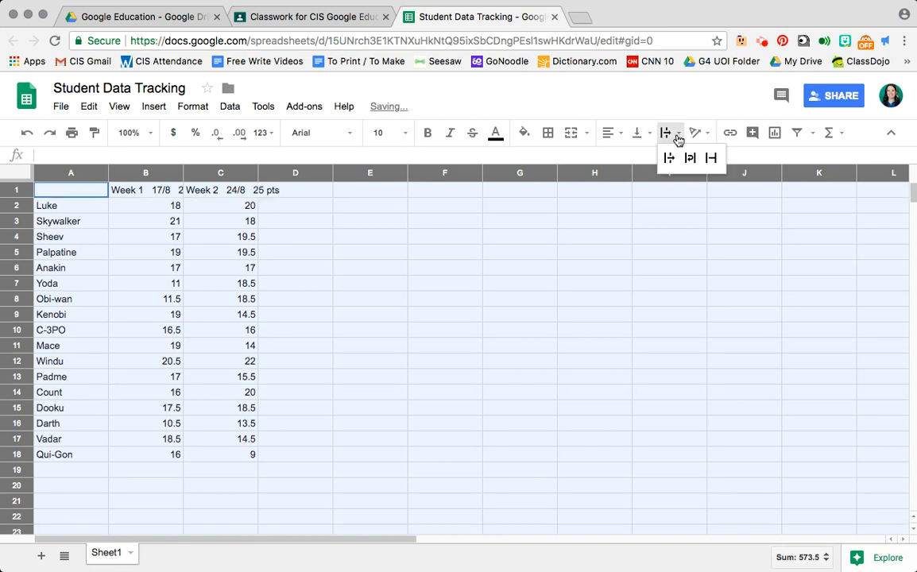
{"action": "left_click", "coordinate": [688, 157]}
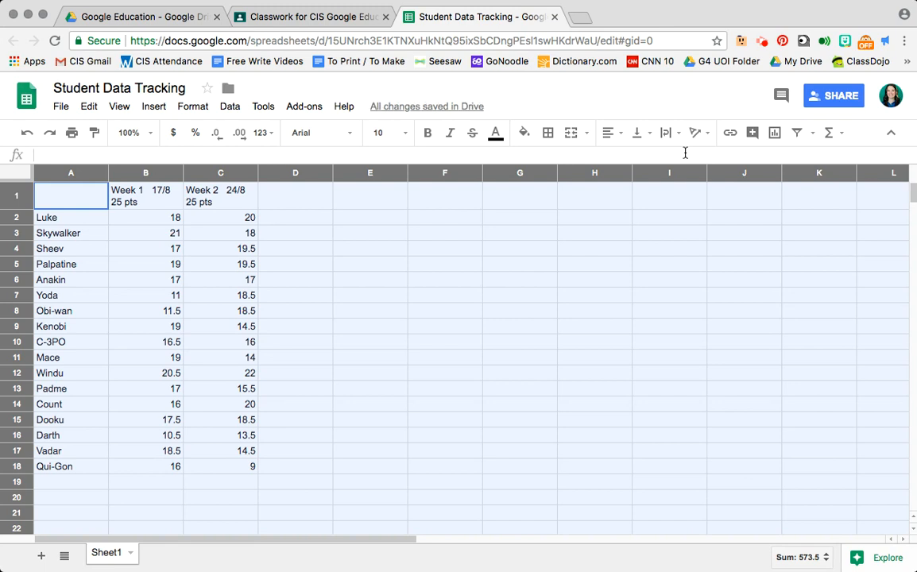
- Apply alternating colors to rows 1:1000 with a header, using the cyan formatting style
{"action": "left_click", "coordinate": [193, 106]}
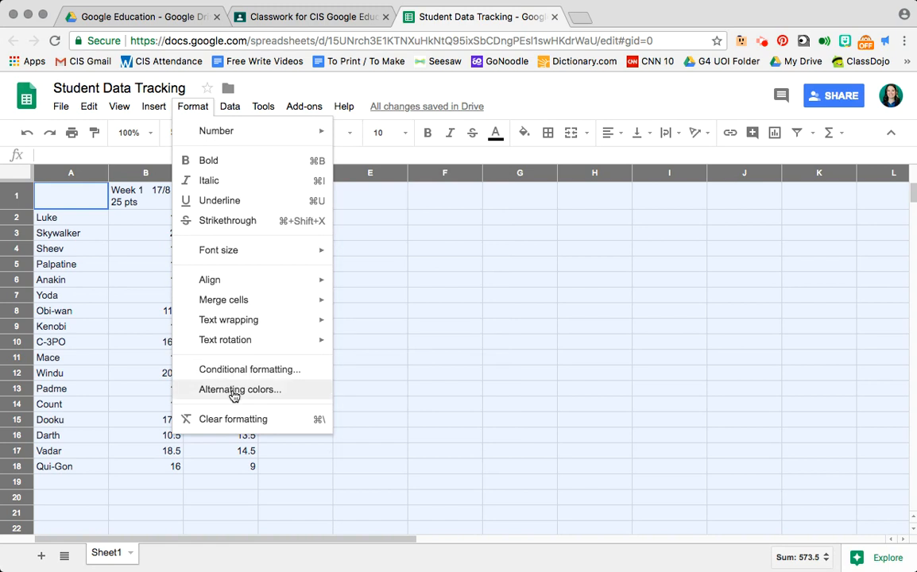
{"action": "left_click", "coordinate": [233, 391]}
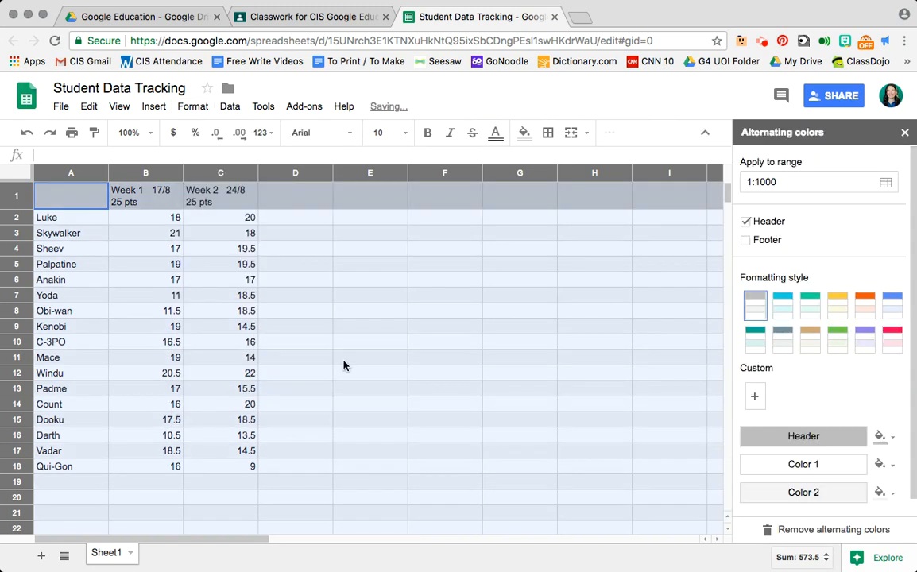
{"action": "left_click", "coordinate": [784, 310]}
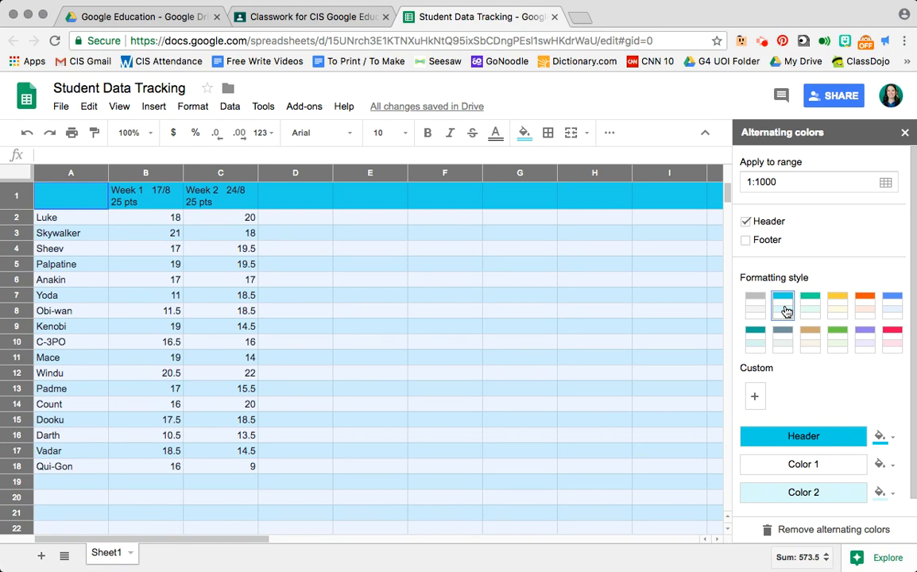
{"action": "left_click", "coordinate": [905, 134]}
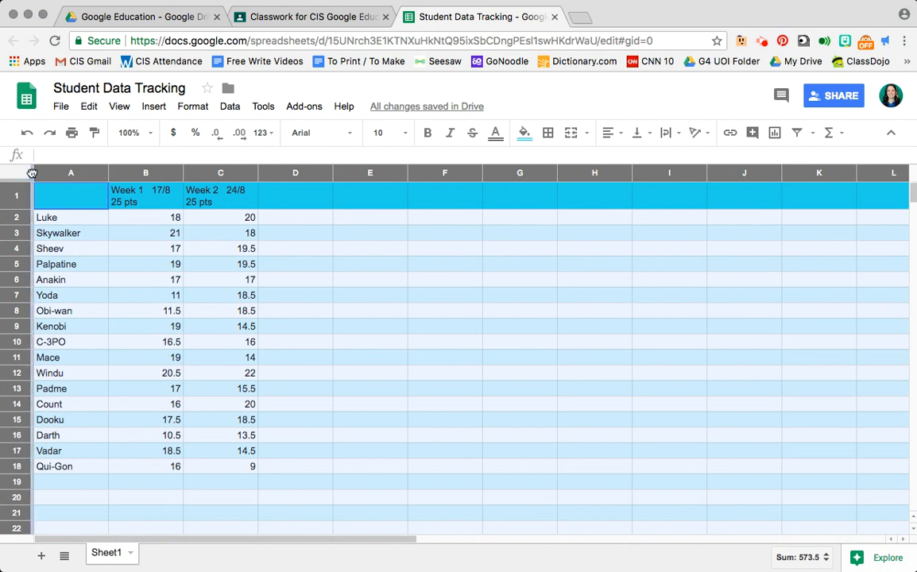
- Freeze column A with the student names and check it by viewing the columns farther along the sheet
{"action": "left_click_drag", "start_coordinate": [32, 173], "coordinate": [109, 172]}
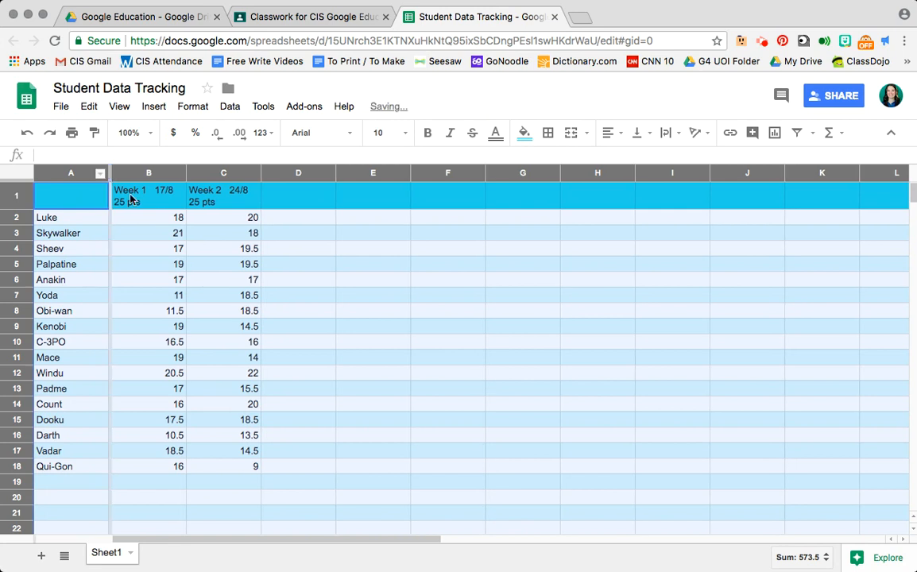
{"action": "scroll", "coordinate": [231, 342], "scroll_direction": "right", "scroll_amount": 5}
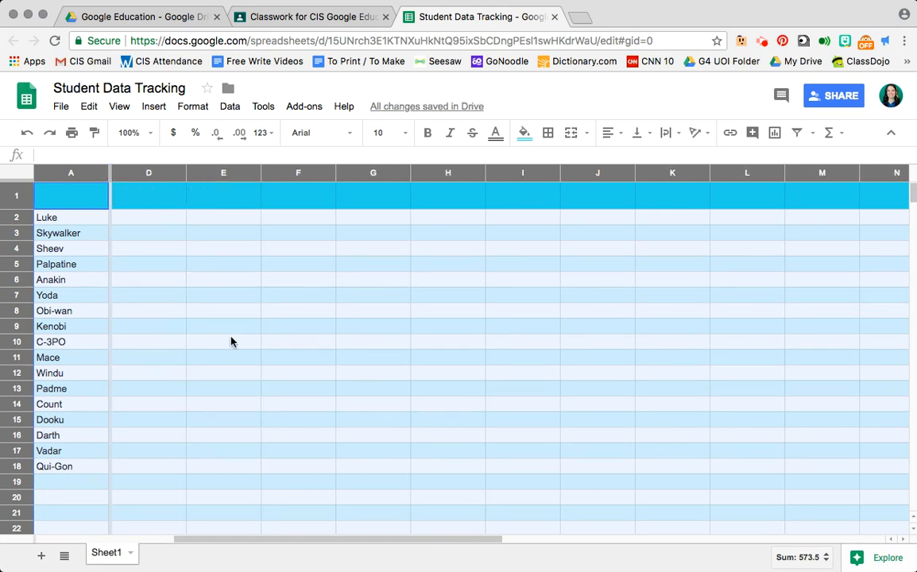
{"action": "scroll", "coordinate": [231, 341], "scroll_direction": "right", "scroll_amount": 2}
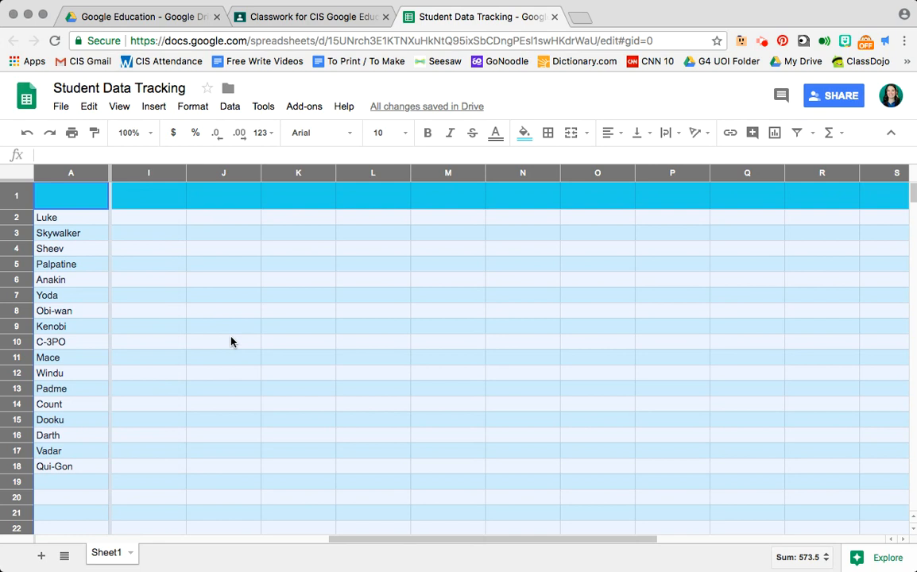
{"action": "scroll", "coordinate": [231, 342], "scroll_direction": "left", "scroll_amount": 6}
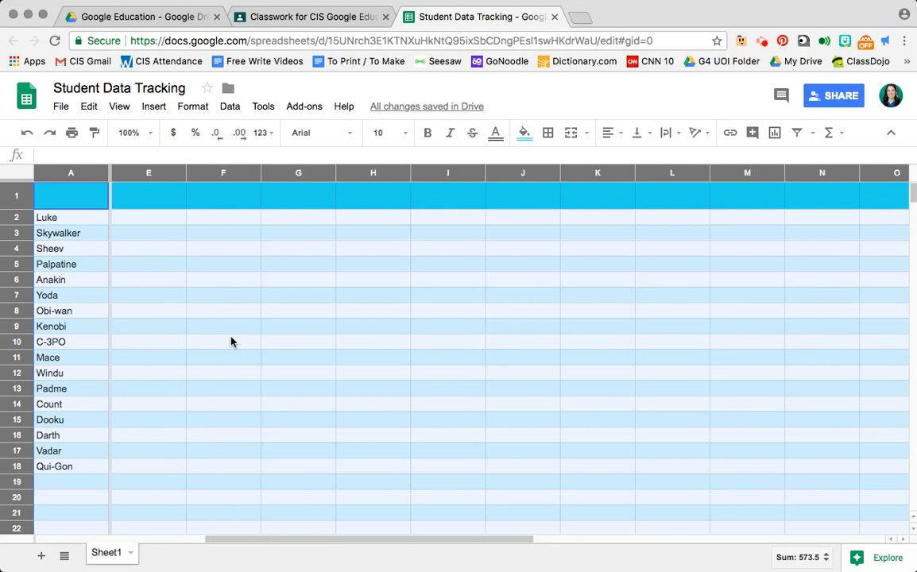
{"action": "scroll", "coordinate": [231, 342], "scroll_direction": "left", "scroll_amount": 1}
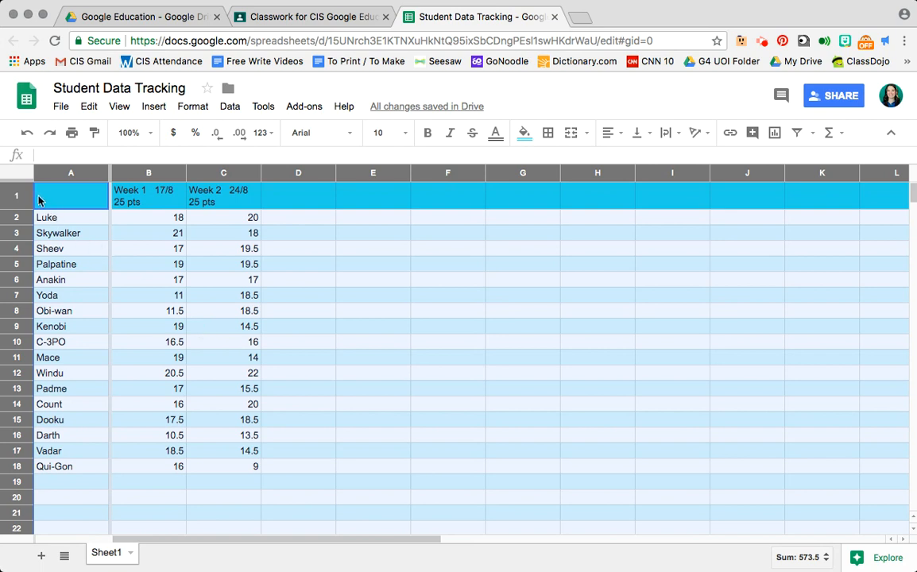
- Freeze header row 1, check it against the rows farther down, and clear the whole-sheet selection
{"action": "left_click_drag", "start_coordinate": [24, 164], "coordinate": [30, 208]}
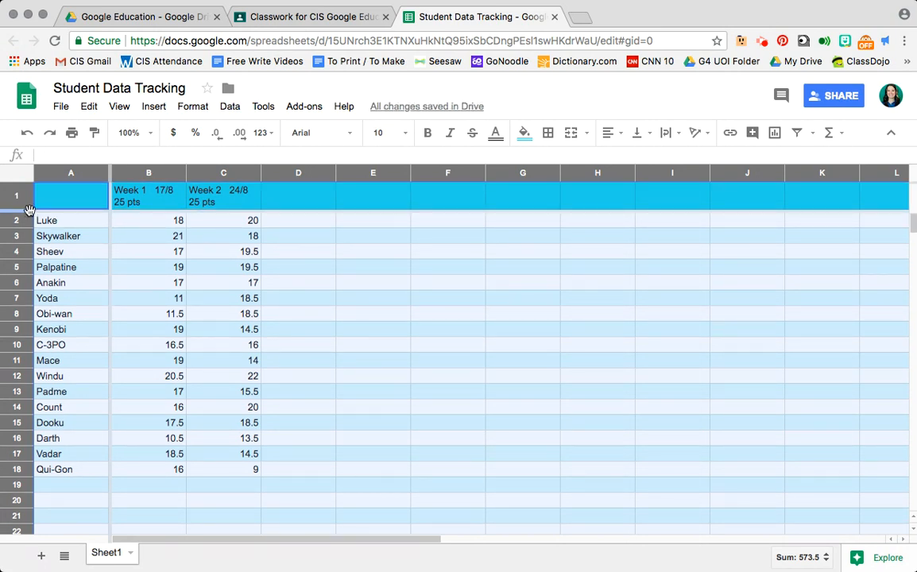
{"action": "scroll", "coordinate": [163, 308], "scroll_direction": "down", "scroll_amount": 5}
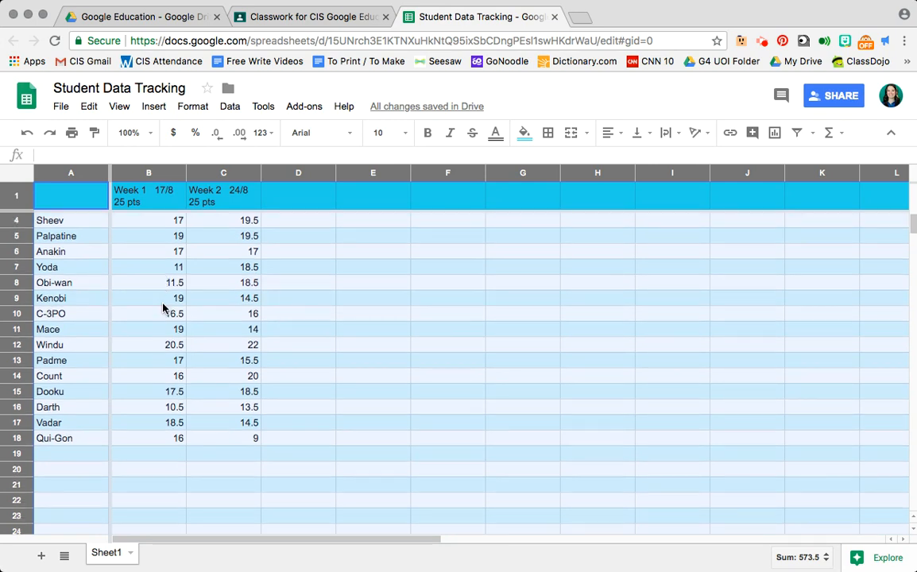
{"action": "scroll", "coordinate": [163, 307], "scroll_direction": "down", "scroll_amount": 6}
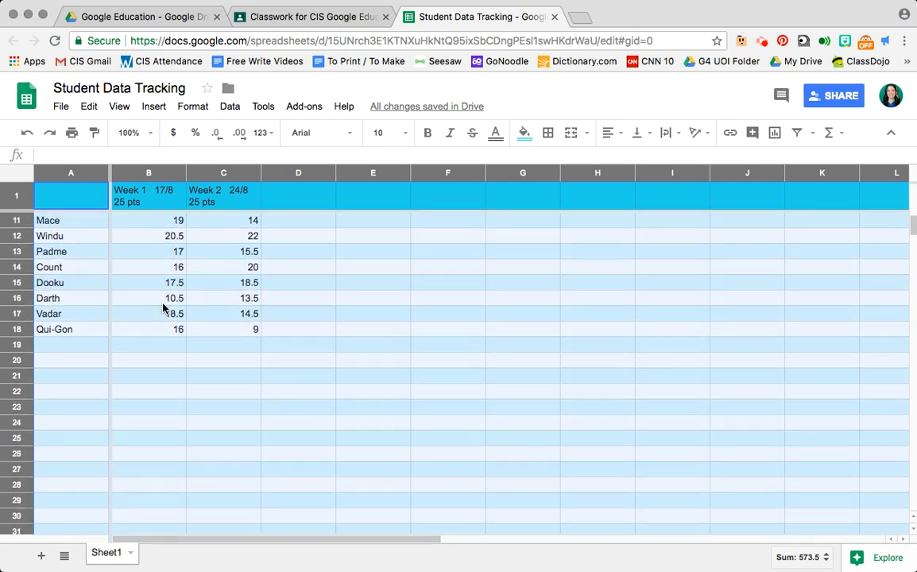
{"action": "scroll", "coordinate": [163, 307], "scroll_direction": "down", "scroll_amount": 6}
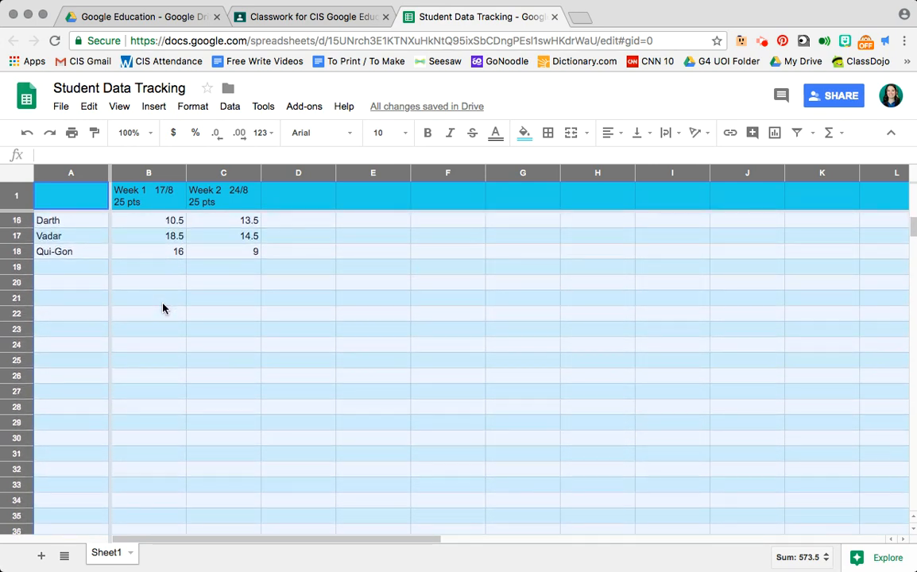
{"action": "scroll", "coordinate": [163, 308], "scroll_direction": "up", "scroll_amount": 10}
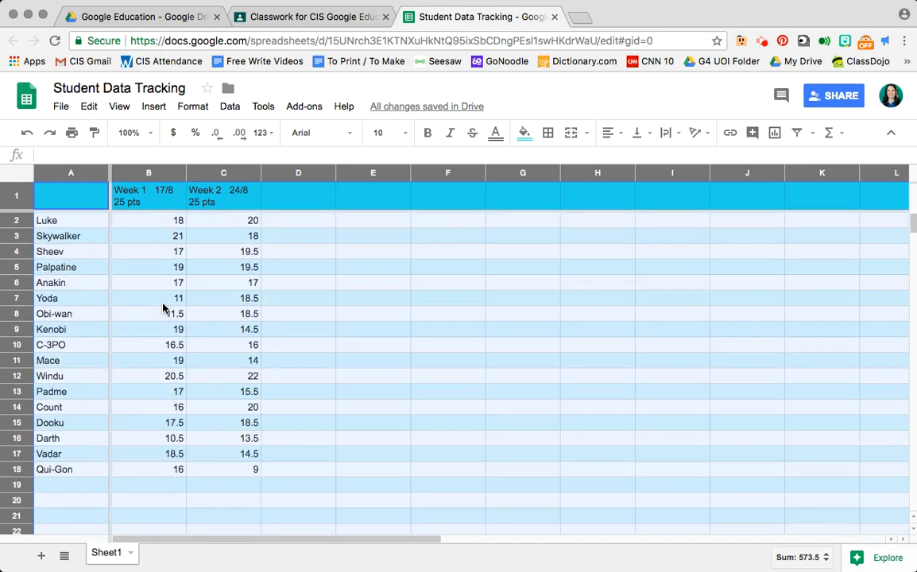
{"action": "mouse_move", "coordinate": [20, 209]}
{"action": "left_mouse_down"}
{"action": "mouse_move", "coordinate": [21, 270]}
{"action": "mouse_move", "coordinate": [21, 210]}
{"action": "mouse_move", "coordinate": [32, 180]}
{"action": "mouse_move", "coordinate": [30, 212]}
{"action": "left_mouse_up"}
{"action": "left_click", "coordinate": [325, 258]}
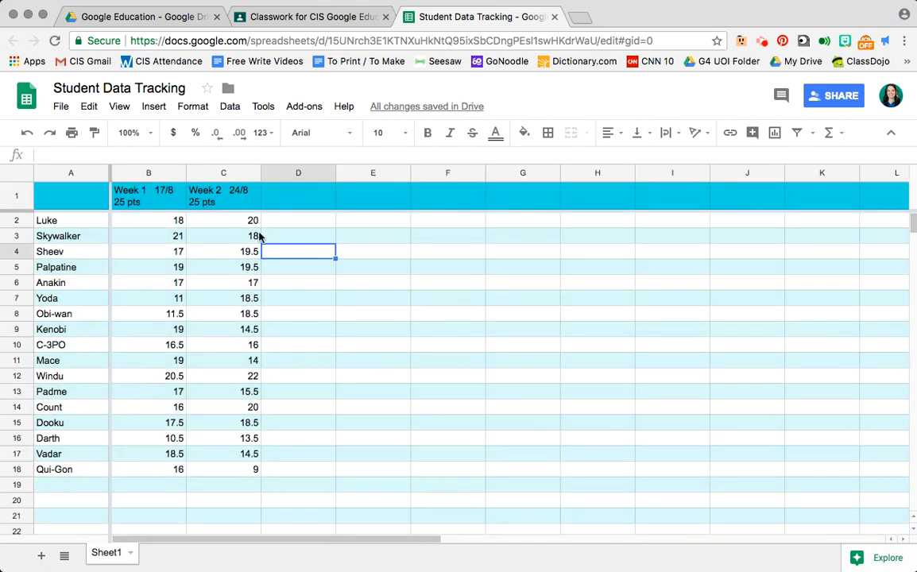
- Calculate the average of the Week 1 scores in B2:B18 with the AVERAGE function in cell B19
{"action": "left_click", "coordinate": [148, 220]}
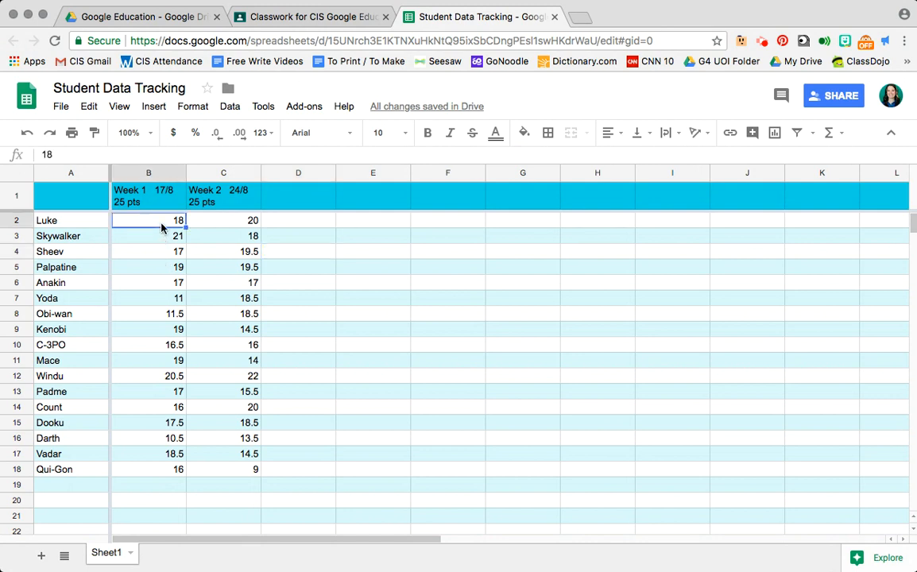
{"action": "left_click", "coordinate": [164, 475], "text": "shift"}
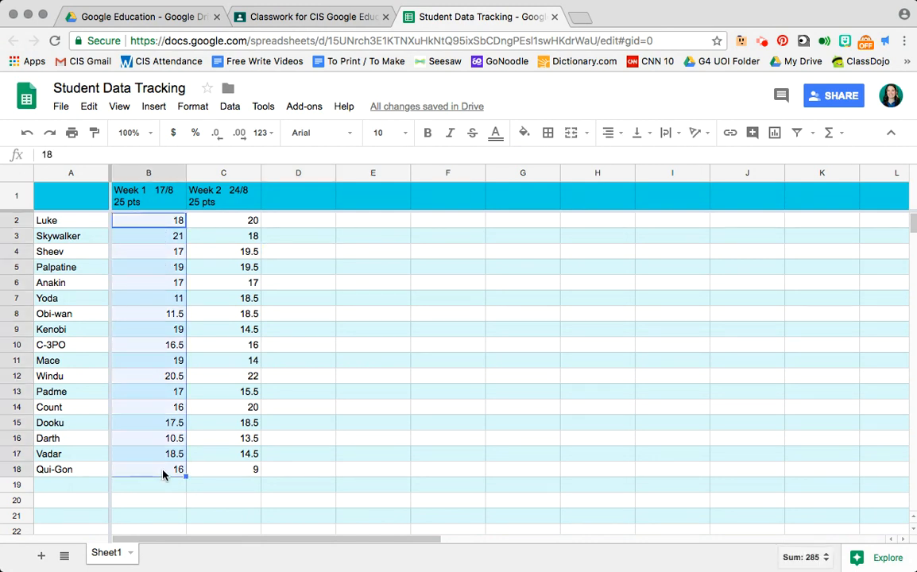
{"action": "left_click", "coordinate": [842, 134]}
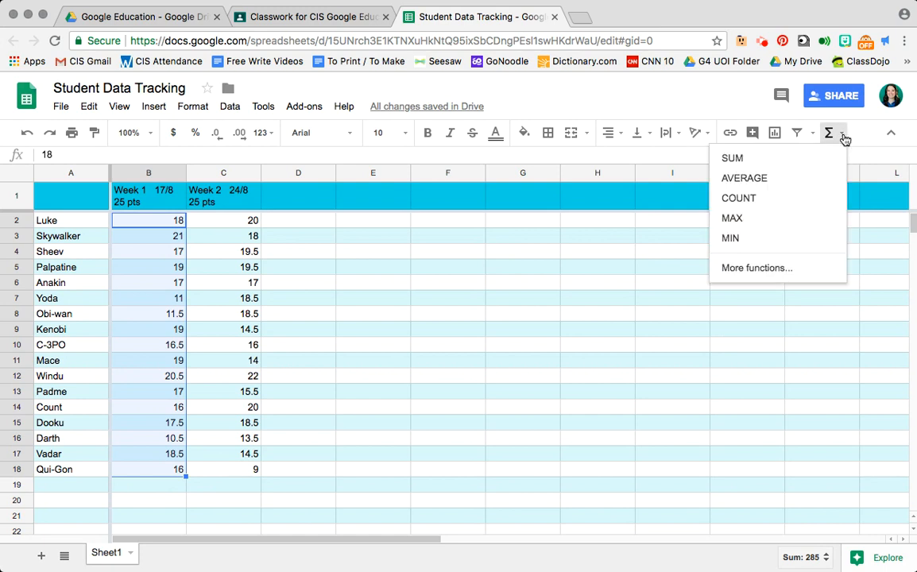
{"action": "left_click", "coordinate": [744, 178]}
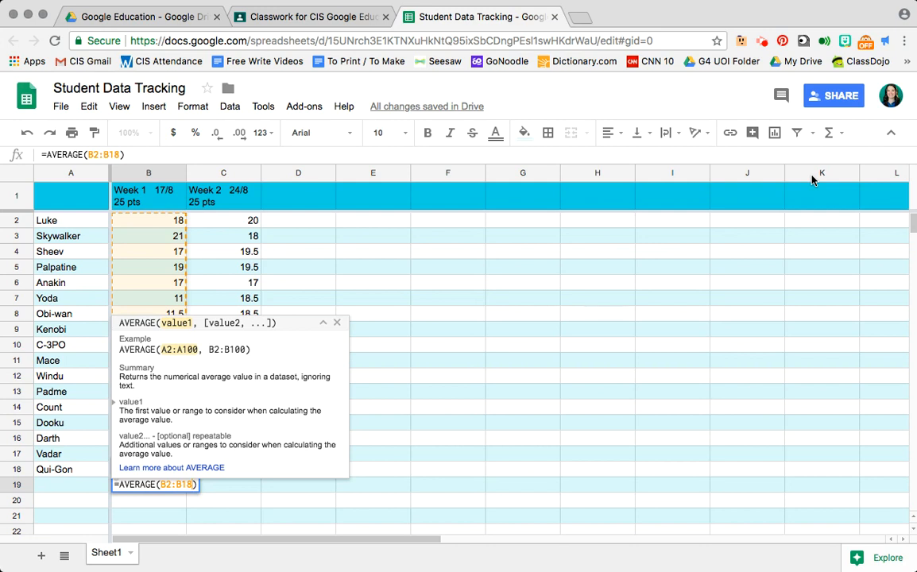
{"action": "key", "text": "Return"}
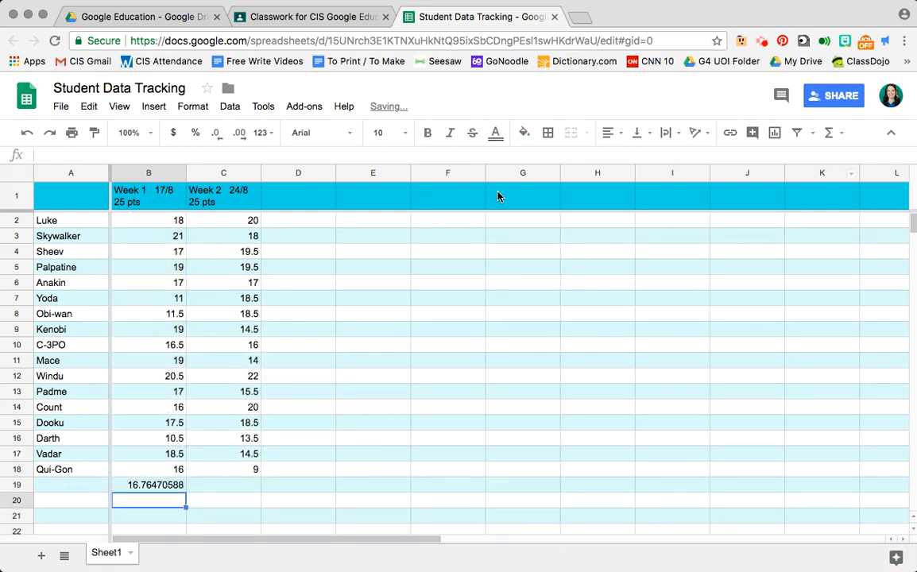
{"action": "left_click", "coordinate": [181, 220]}
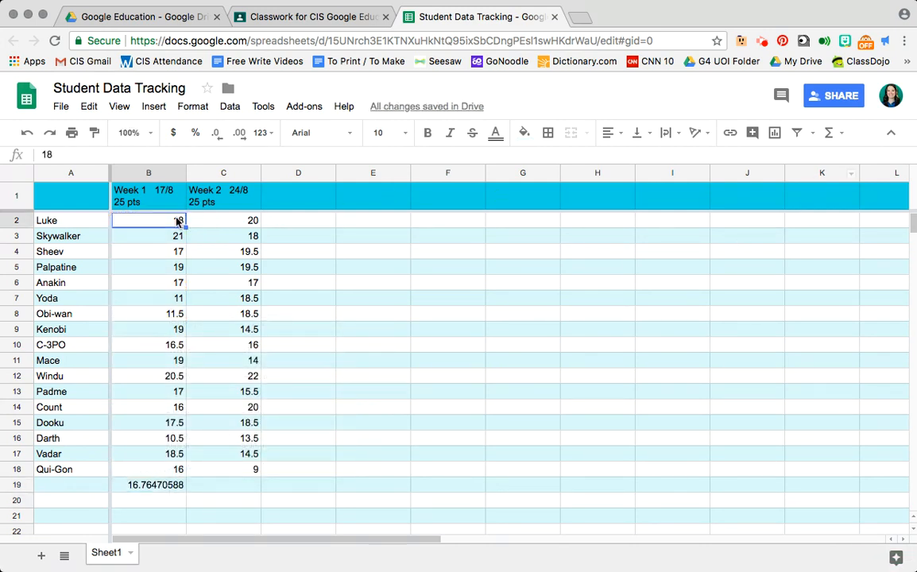
{"action": "left_click", "coordinate": [169, 470], "text": "shift"}
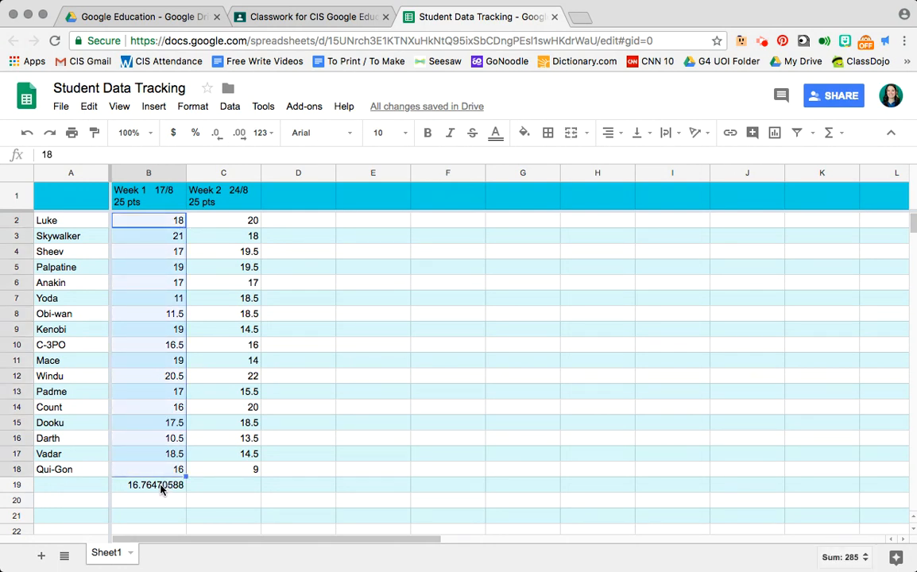
{"action": "left_click", "coordinate": [158, 485]}
- Calculate the average of the Week 2 scores in C2:C18 with the AVERAGE function in cell C19
{"action": "left_click", "coordinate": [238, 222]}
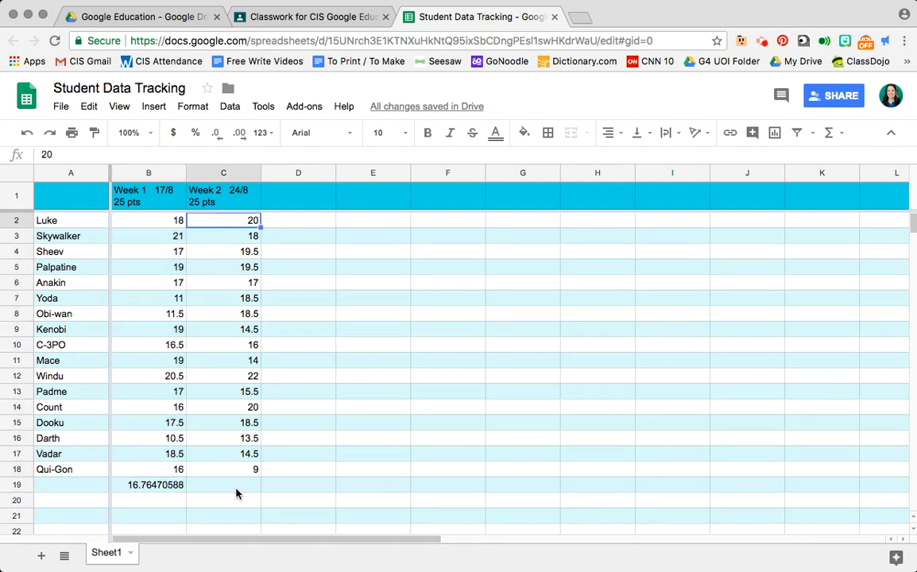
{"action": "left_click", "coordinate": [232, 472], "text": "shift"}
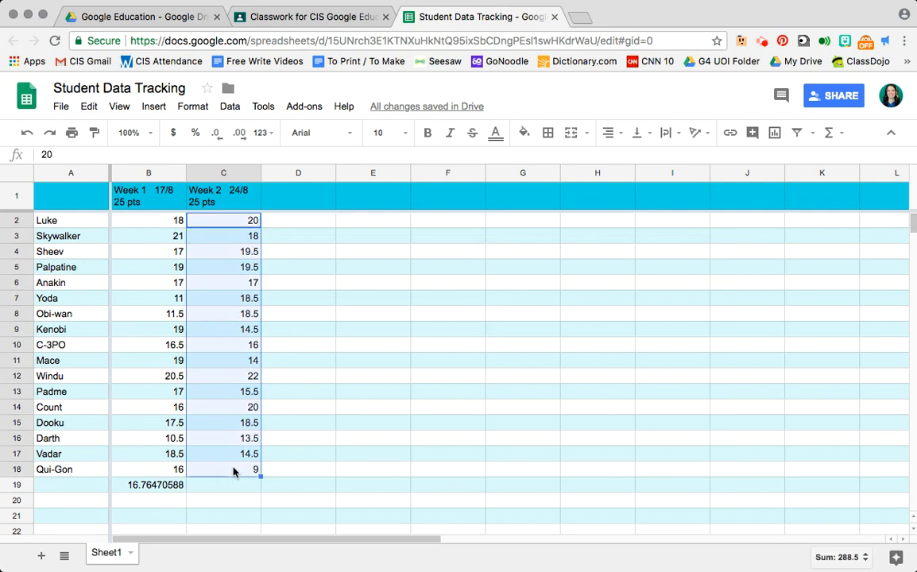
{"action": "left_click", "coordinate": [827, 133]}
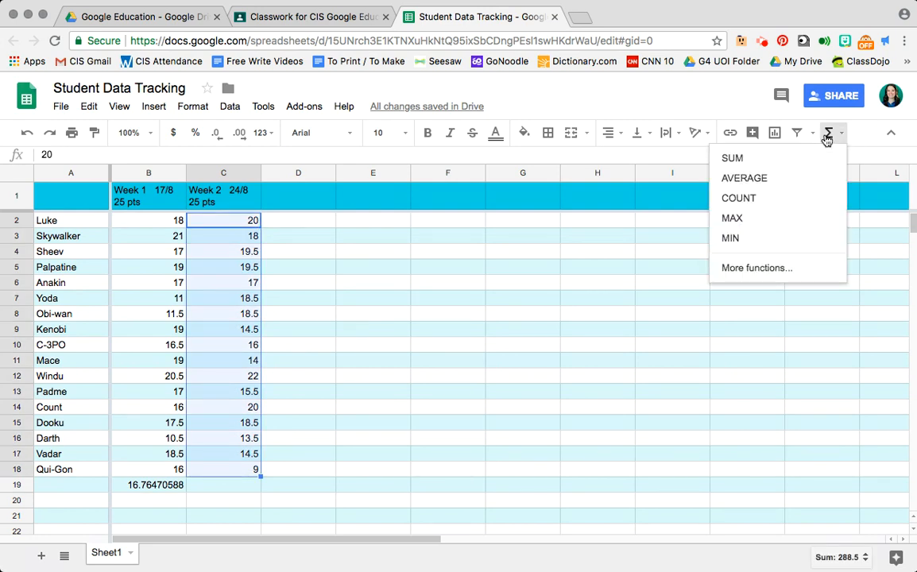
{"action": "left_click", "coordinate": [778, 182]}
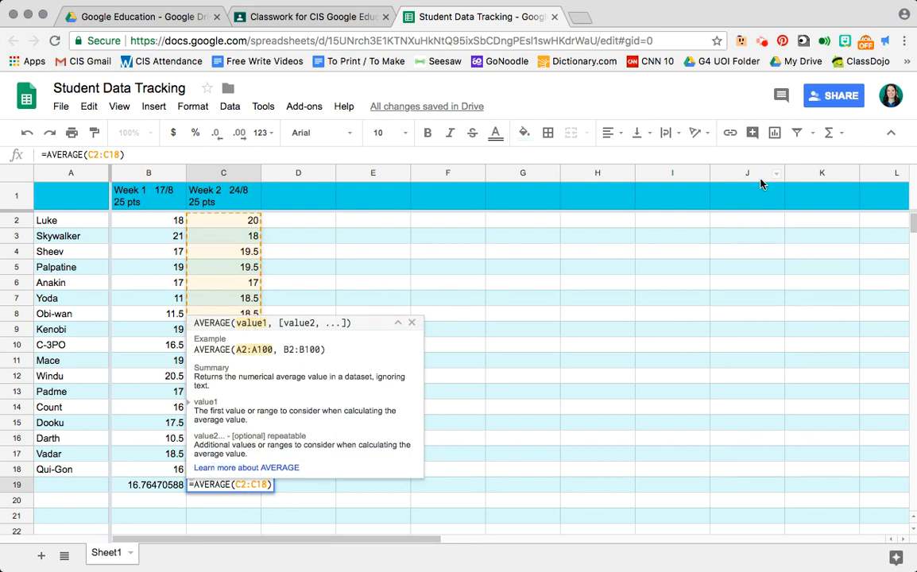
{"action": "key", "text": "Return"}
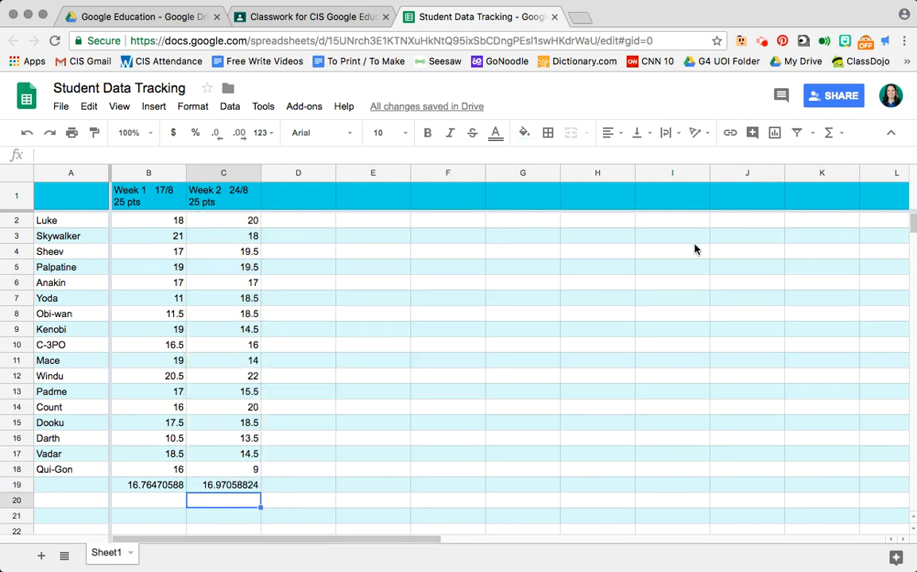
- Sort the sheet from A to Z by the student names in column A
{"action": "left_click", "coordinate": [100, 176]}
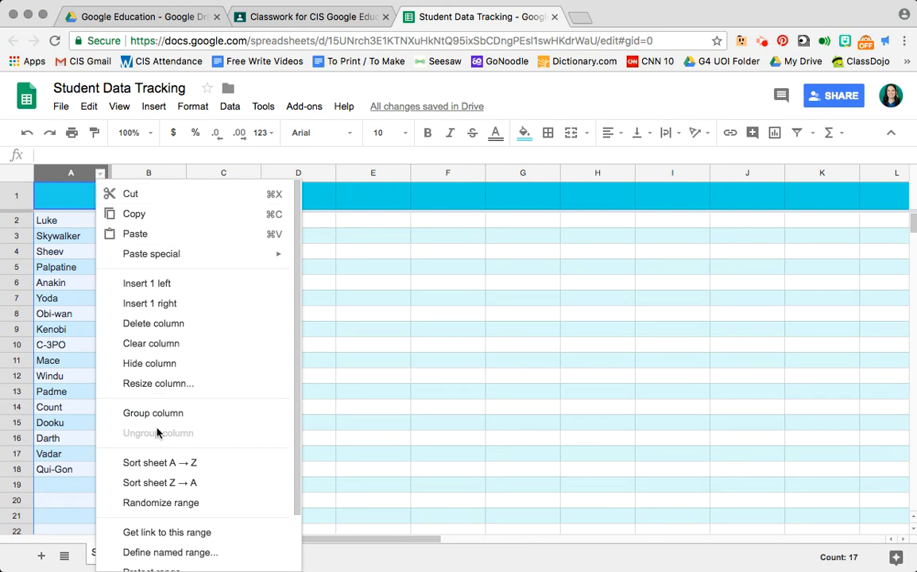
{"action": "left_click", "coordinate": [153, 464]}
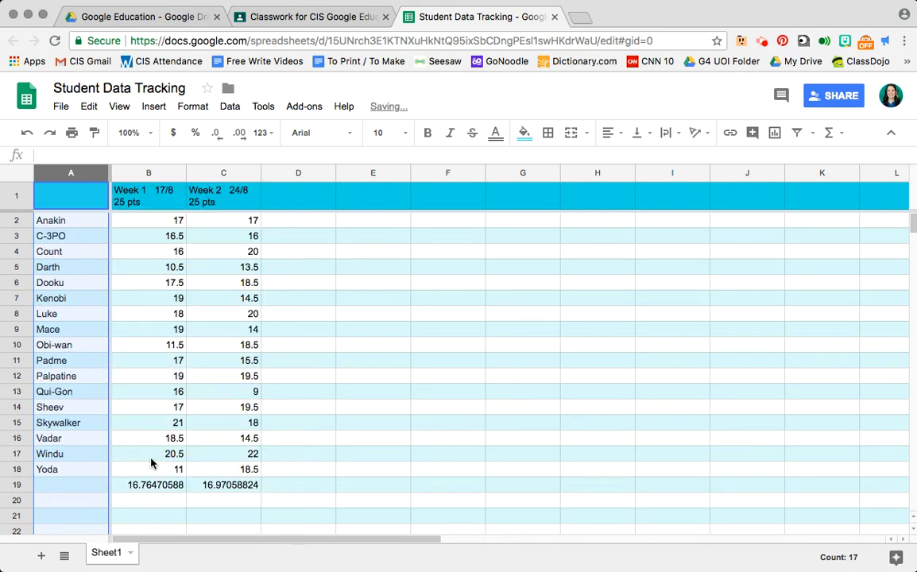
{"action": "left_click", "coordinate": [100, 178]}
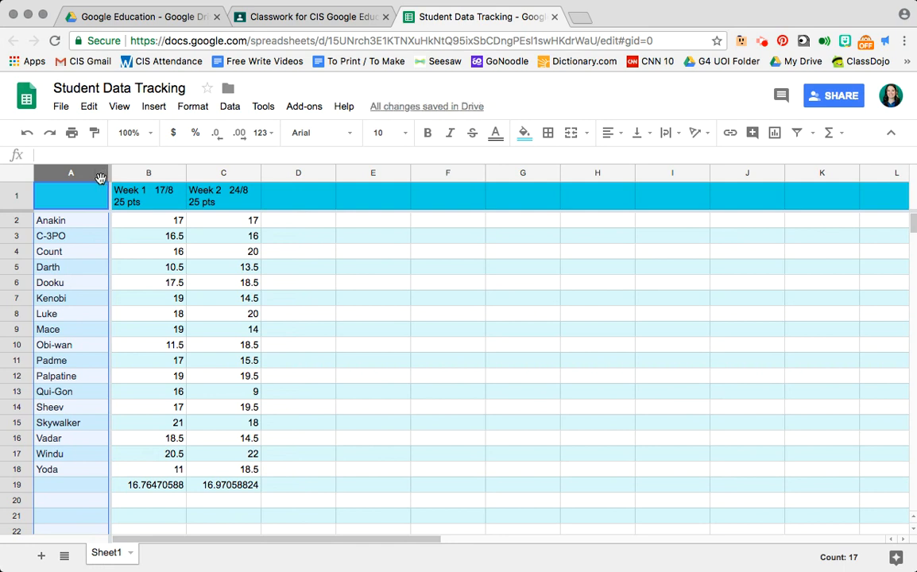
{"action": "left_click", "coordinate": [100, 176]}
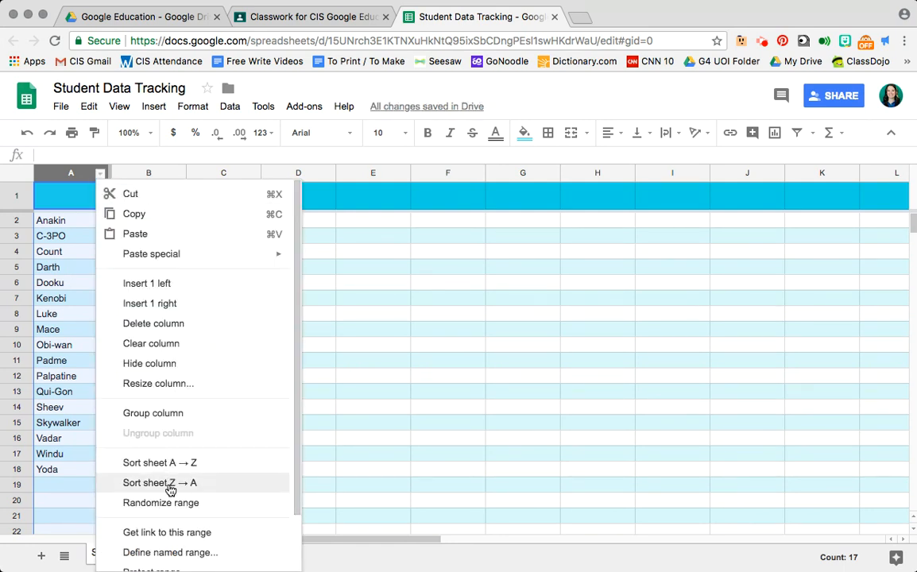
{"action": "left_click", "coordinate": [311, 423]}
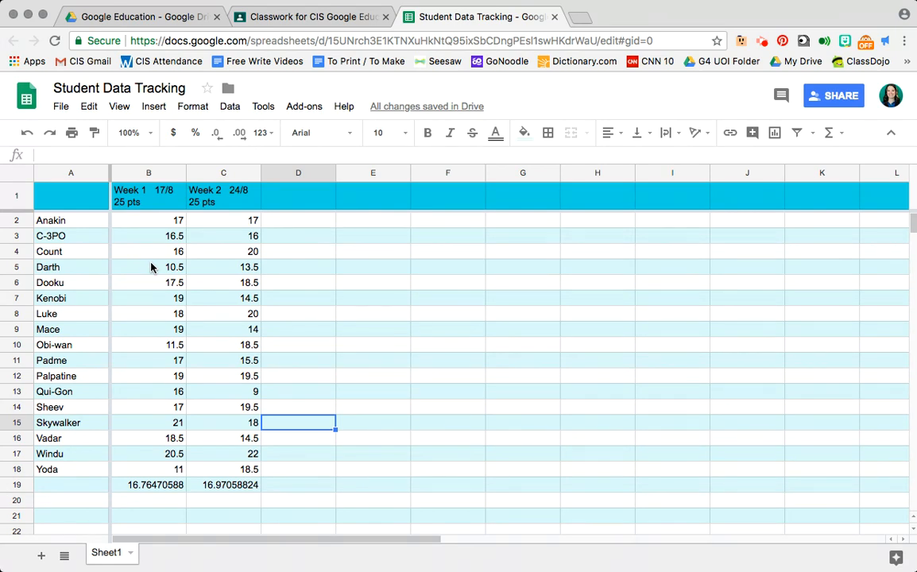
{"action": "left_click", "coordinate": [162, 175]}
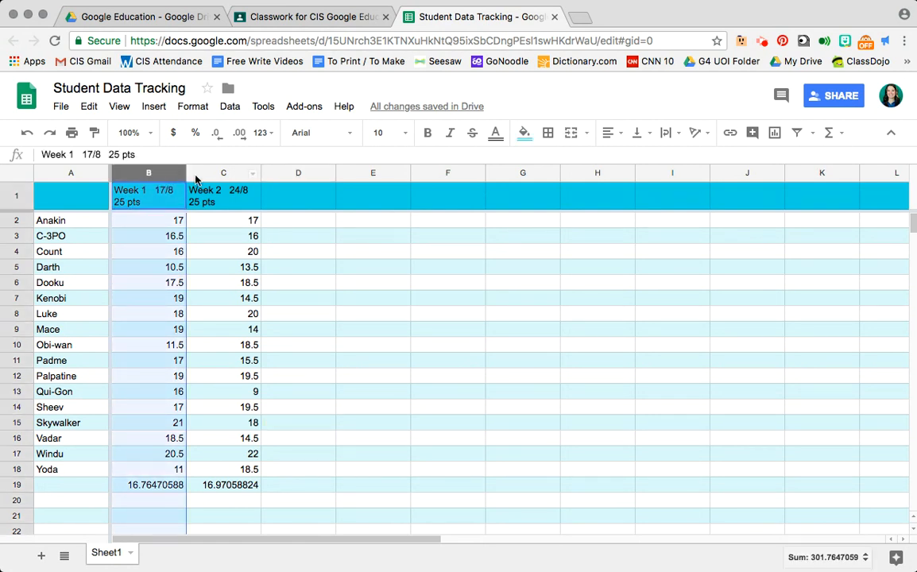
{"action": "left_click", "coordinate": [200, 175], "text": "shift"}
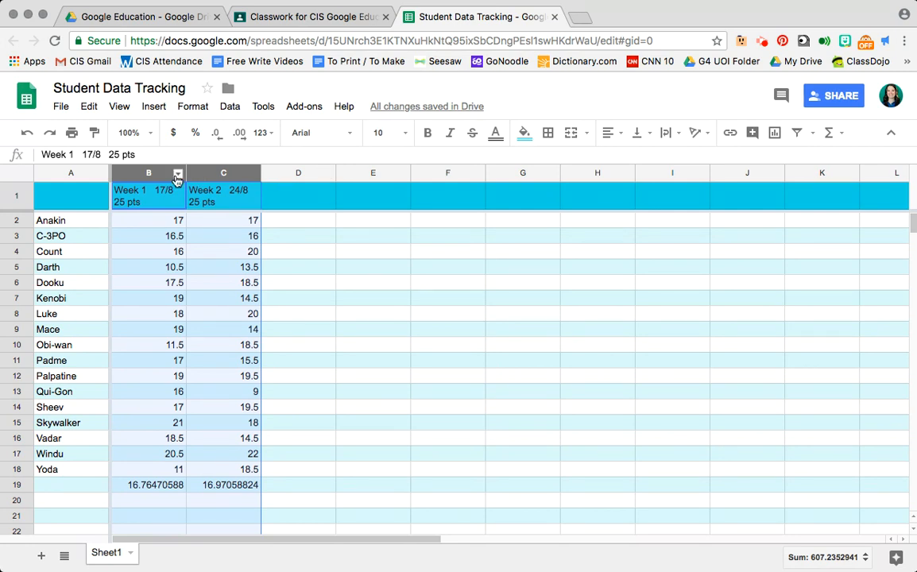
{"action": "left_click", "coordinate": [282, 174]}
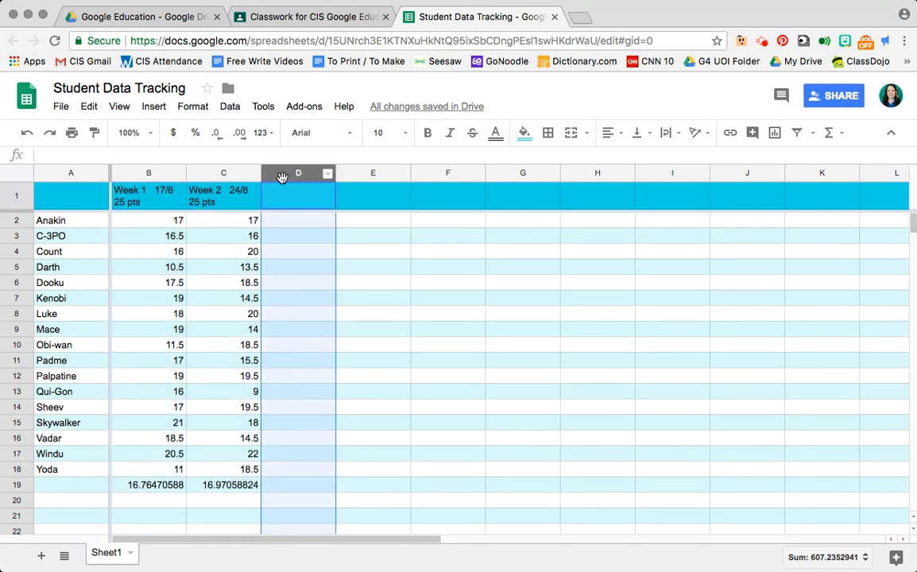
- Insert a line chart of the Week 1 and Week 2 scores from columns B and C and move it beside the data
{"action": "left_click", "coordinate": [151, 173]}
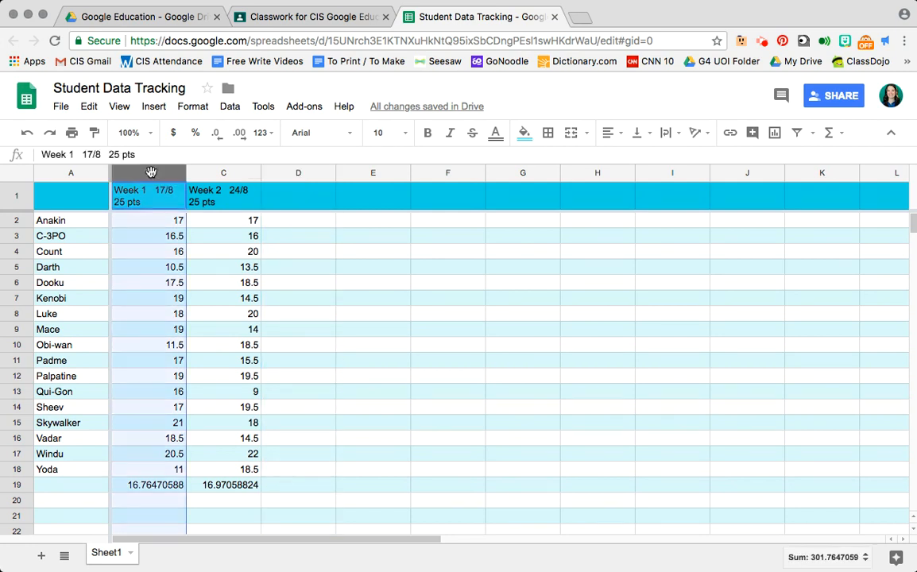
{"action": "left_click", "coordinate": [205, 173], "text": "shift"}
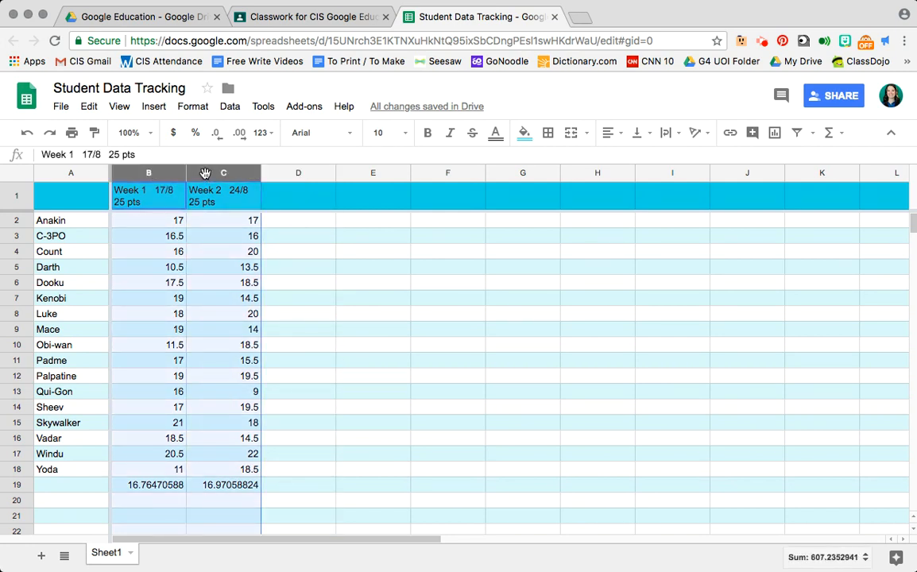
{"action": "left_click", "coordinate": [157, 110]}
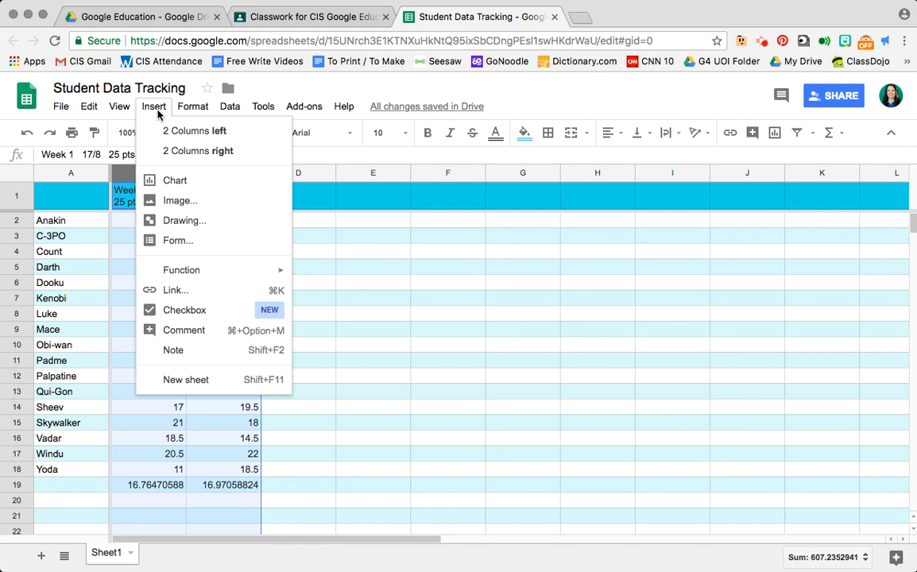
{"action": "left_click", "coordinate": [171, 183]}
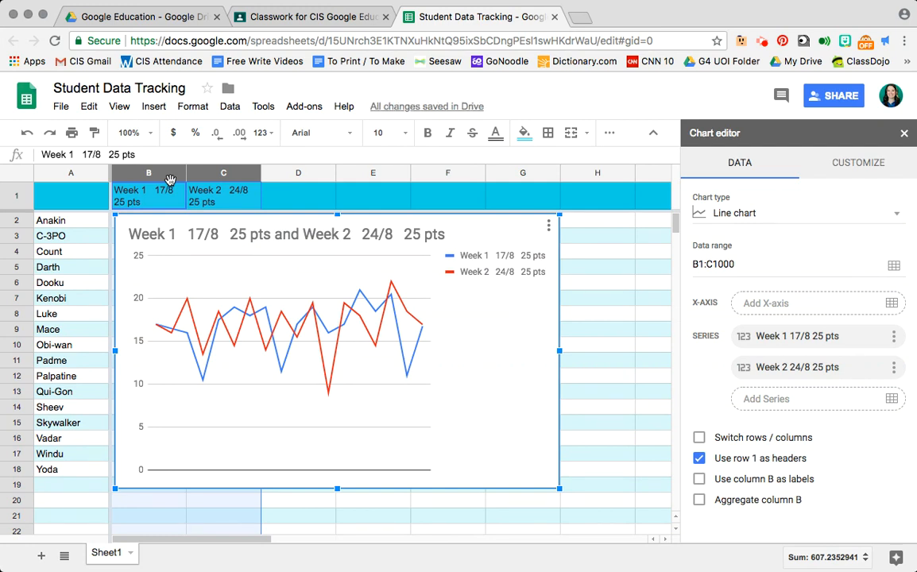
{"action": "left_click_drag", "start_coordinate": [164, 235], "coordinate": [322, 244]}
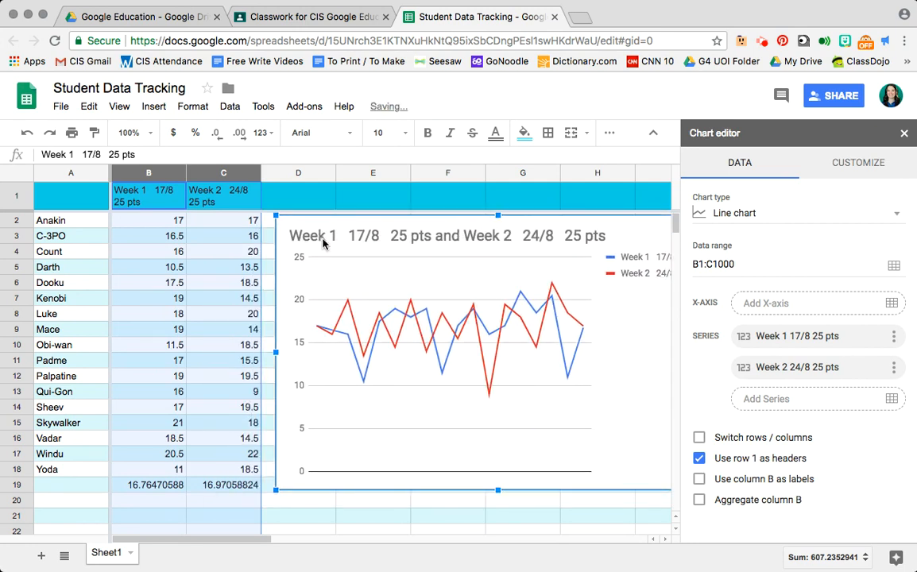
- Try the scatter and smooth line chart types, return to the suggested two-series line chart, and close the chart editor
{"action": "left_click", "coordinate": [723, 218]}
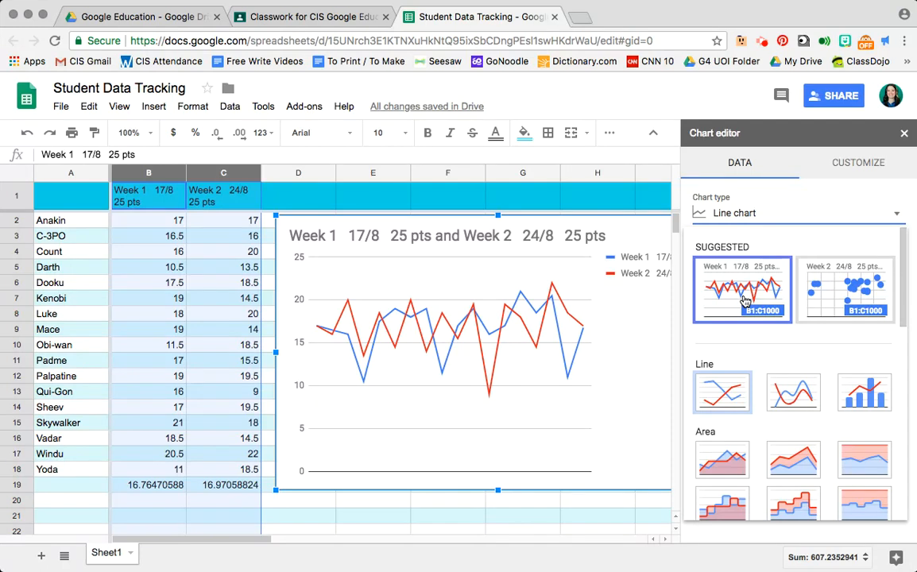
{"action": "left_click", "coordinate": [830, 282]}
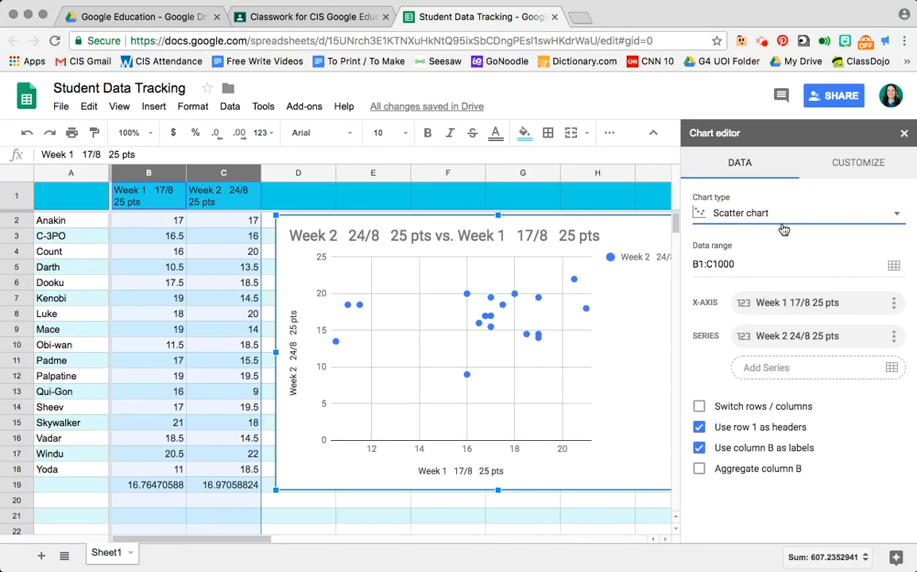
{"action": "left_click", "coordinate": [711, 212]}
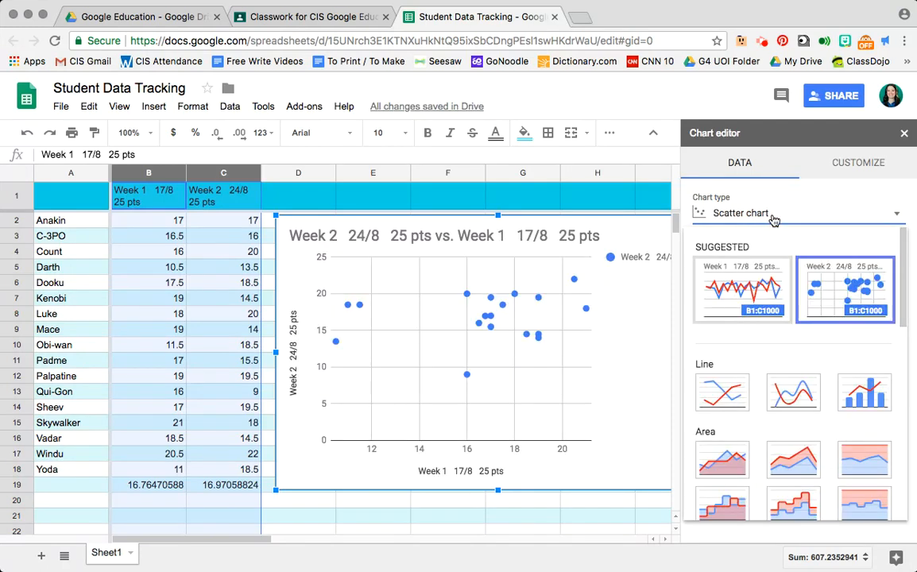
{"action": "left_click", "coordinate": [776, 397]}
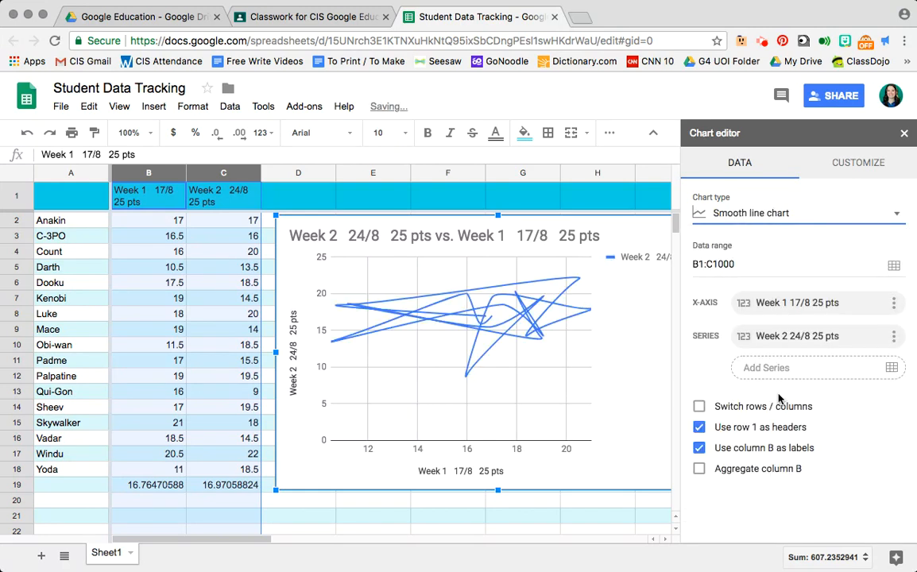
{"action": "left_click", "coordinate": [711, 211]}
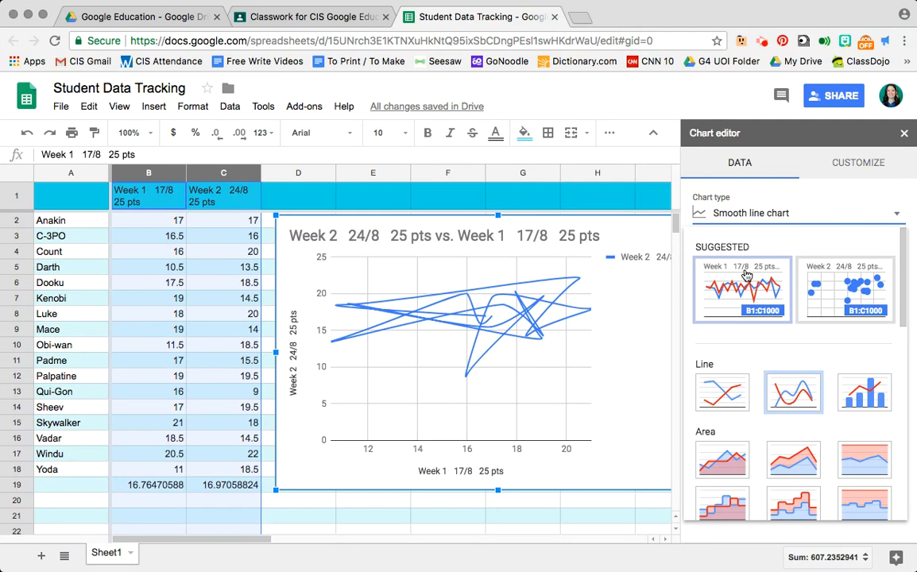
{"action": "left_click", "coordinate": [747, 274]}
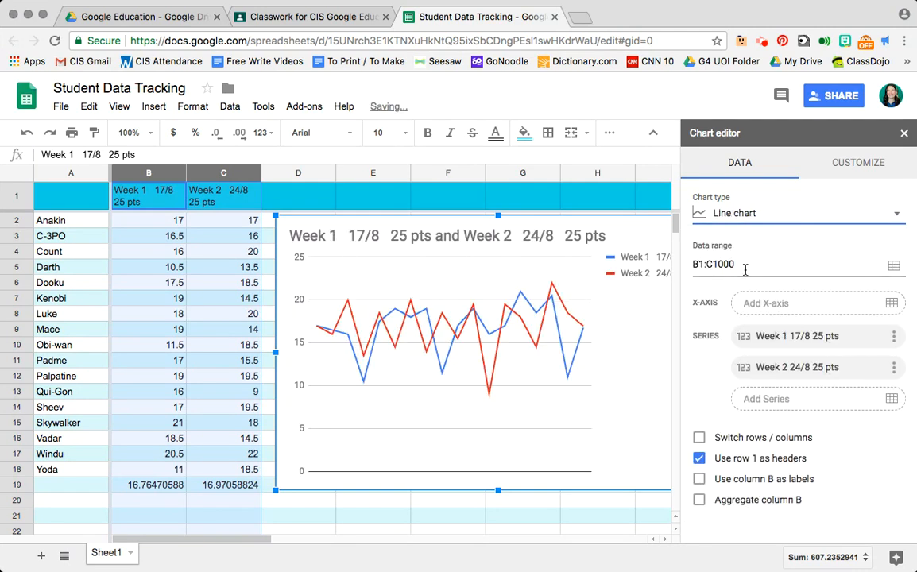
{"action": "left_click", "coordinate": [903, 134]}
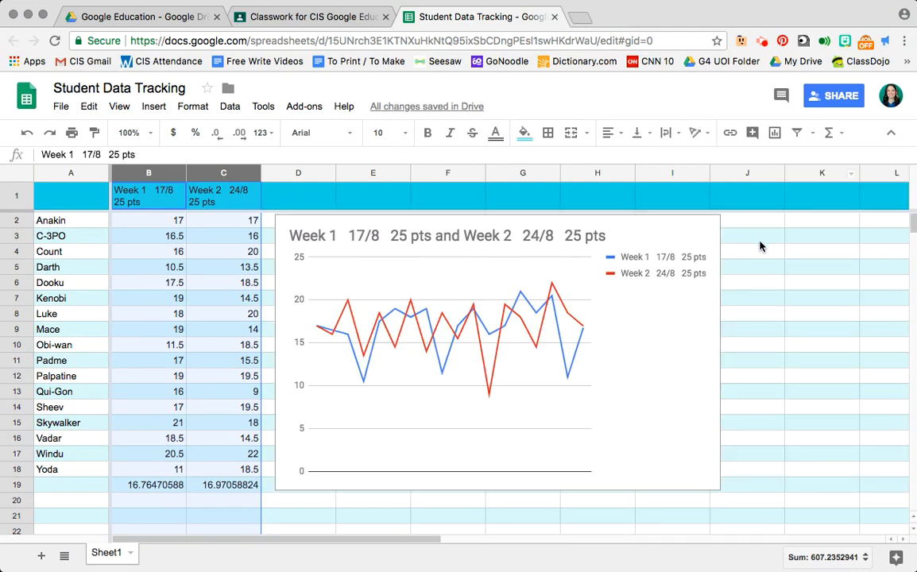
{"action": "left_click", "coordinate": [691, 236]}
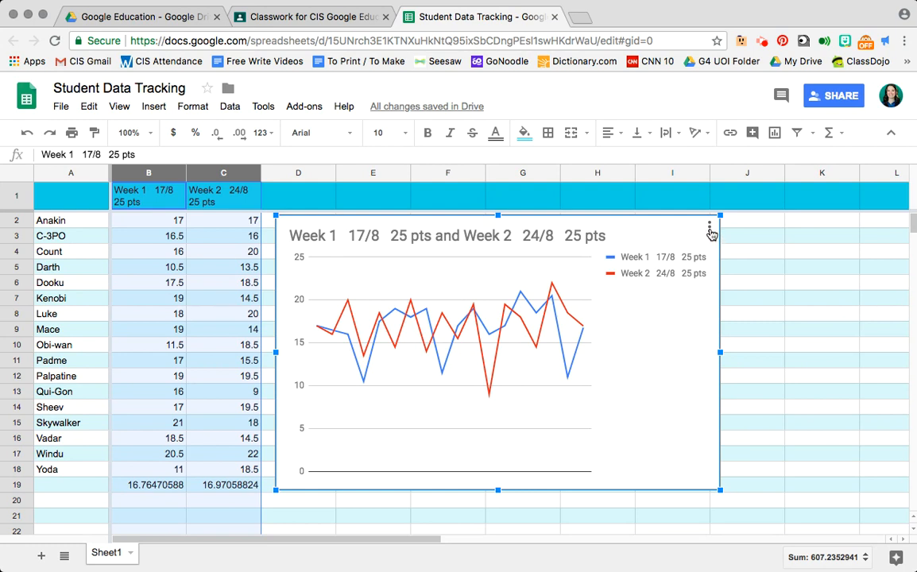
{"action": "left_click", "coordinate": [710, 232]}
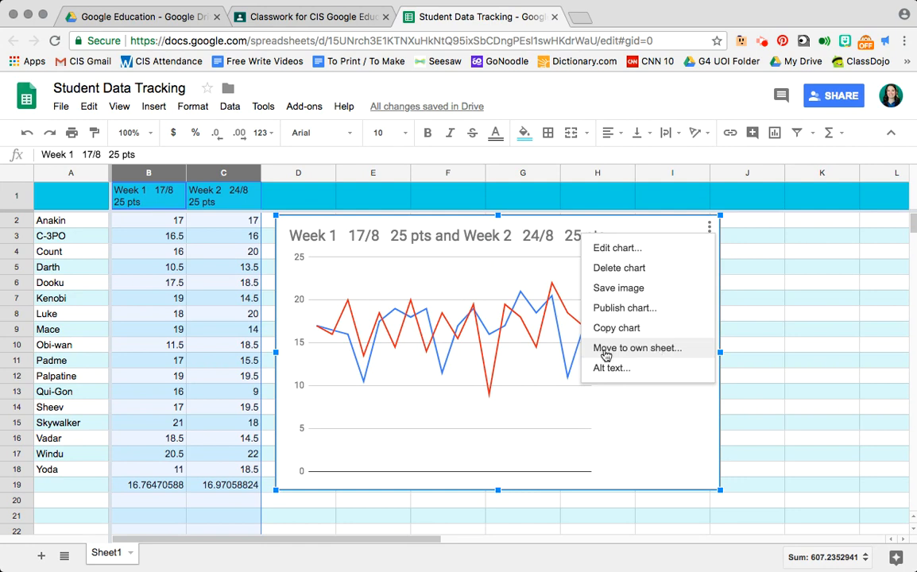
{"action": "left_click", "coordinate": [535, 339]}
{"action": "double_click", "coordinate": [534, 339]}
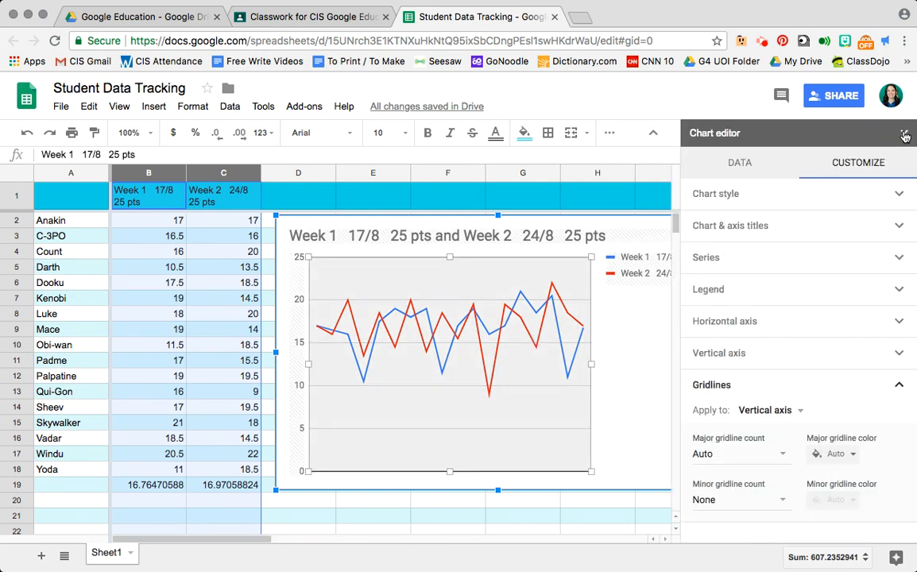
{"action": "left_click", "coordinate": [905, 135]}
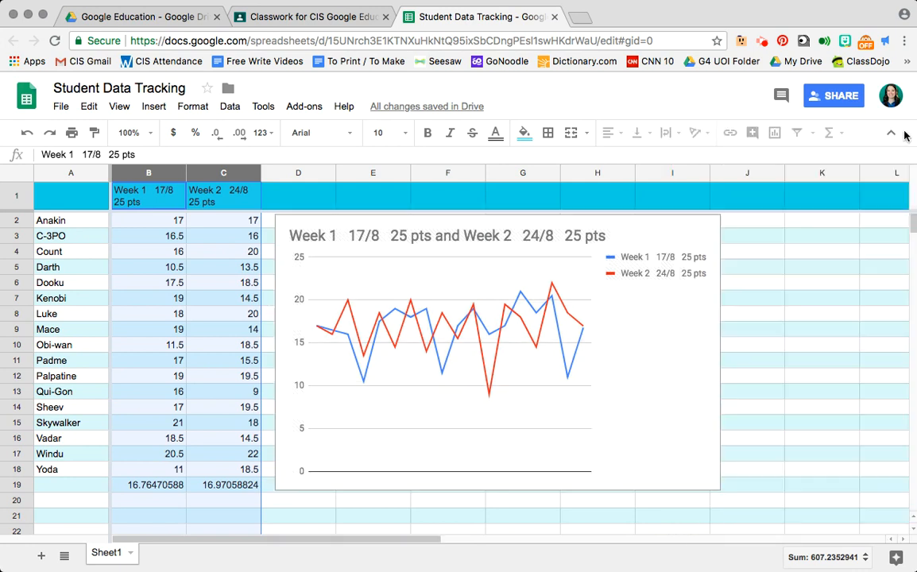
{"action": "left_click", "coordinate": [778, 305]}
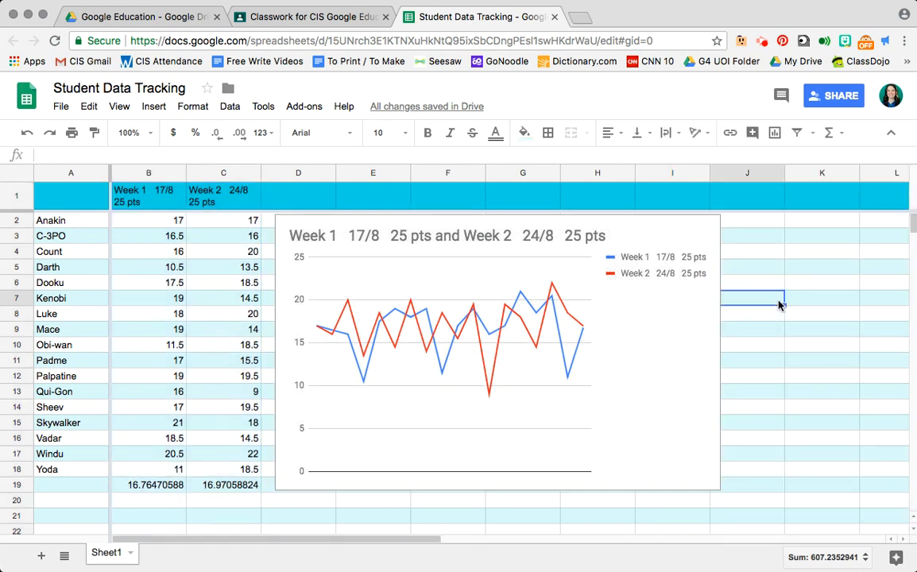
- Turn on link sharing with view access for anyone at Concordian International School who has the link, and copy the link
{"action": "left_click", "coordinate": [830, 98]}
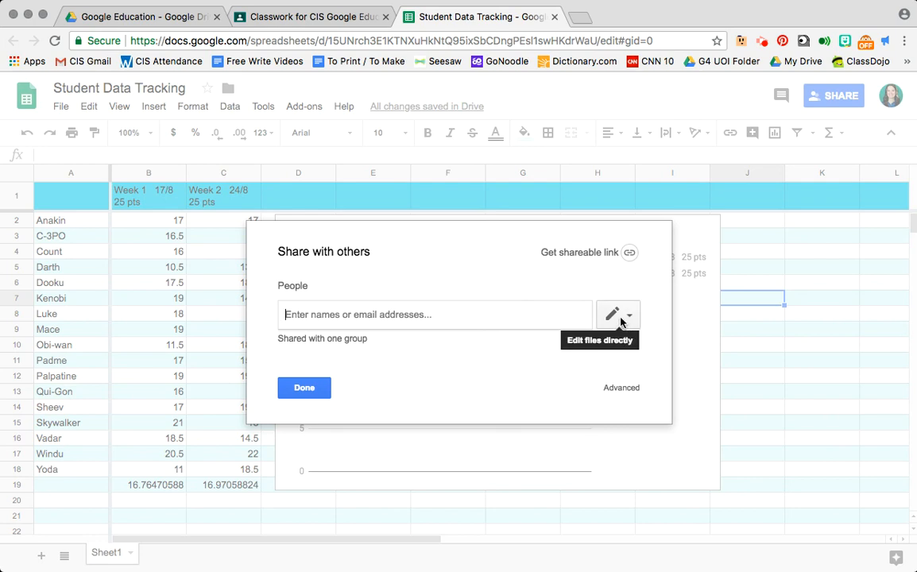
{"action": "left_click", "coordinate": [629, 253]}
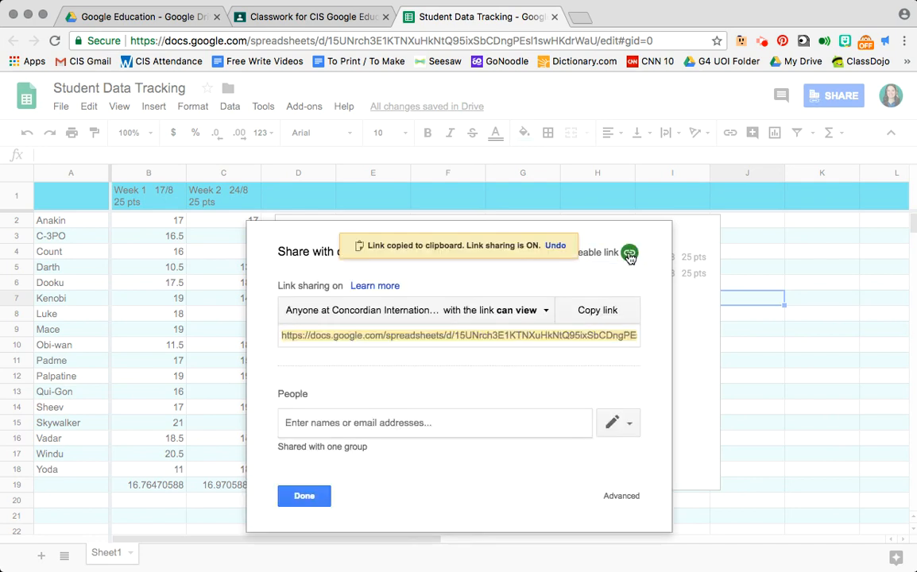
{"action": "left_click", "coordinate": [545, 311]}
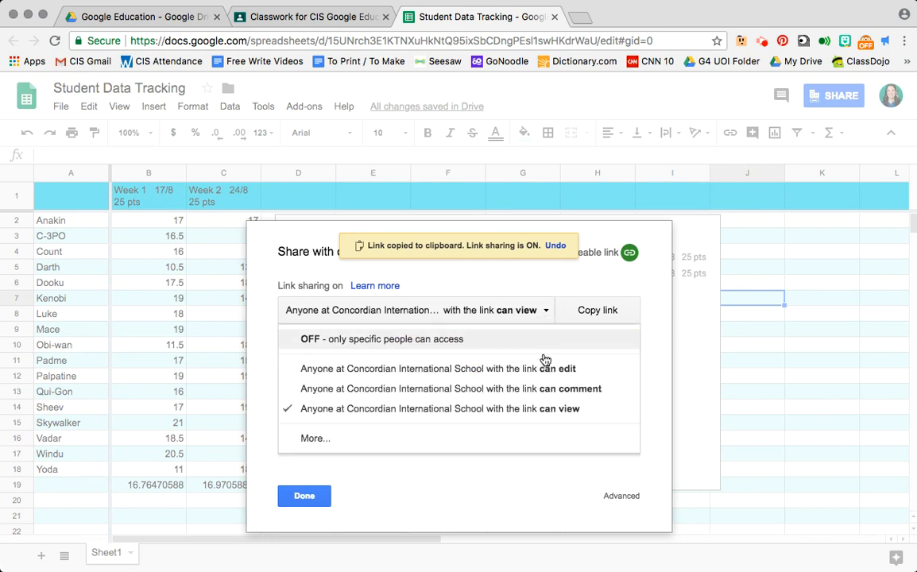
{"action": "left_click", "coordinate": [521, 282]}
{"action": "left_click", "coordinate": [304, 496]}
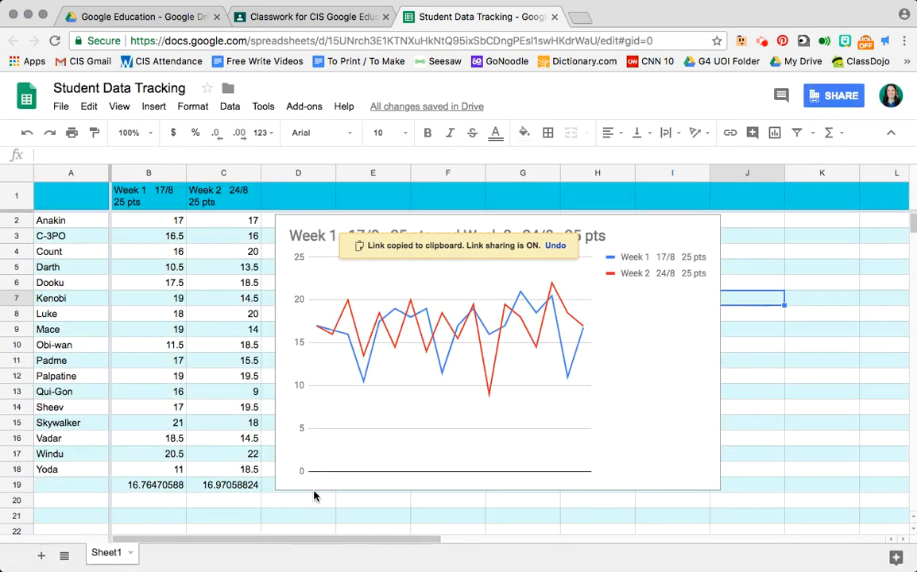